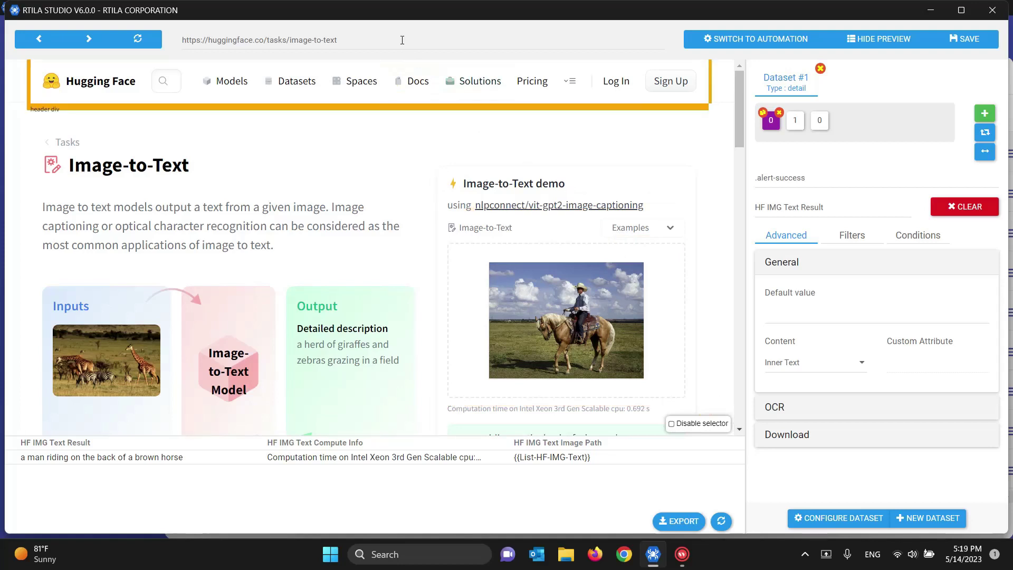
click(753, 43)
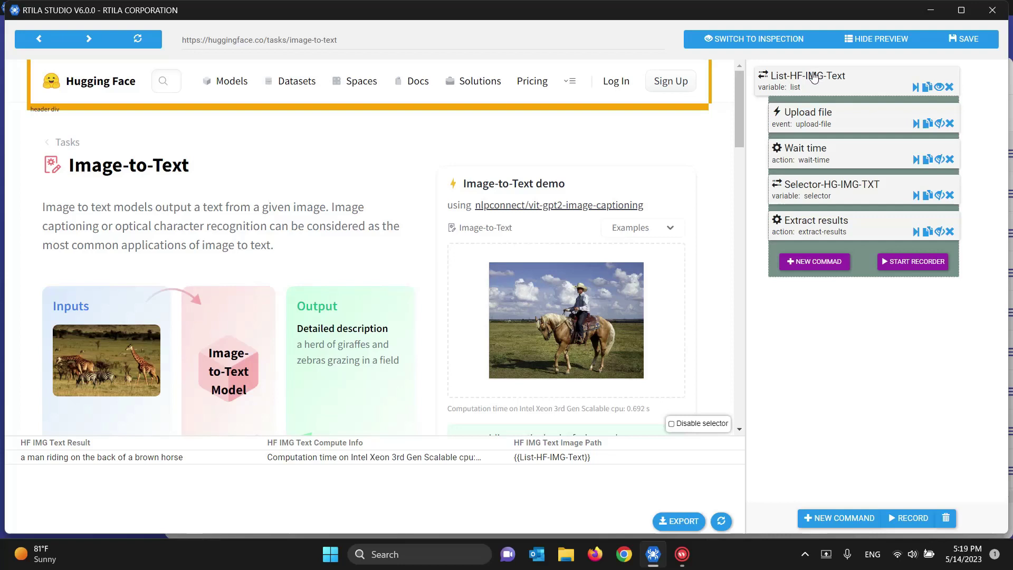
click(809, 84)
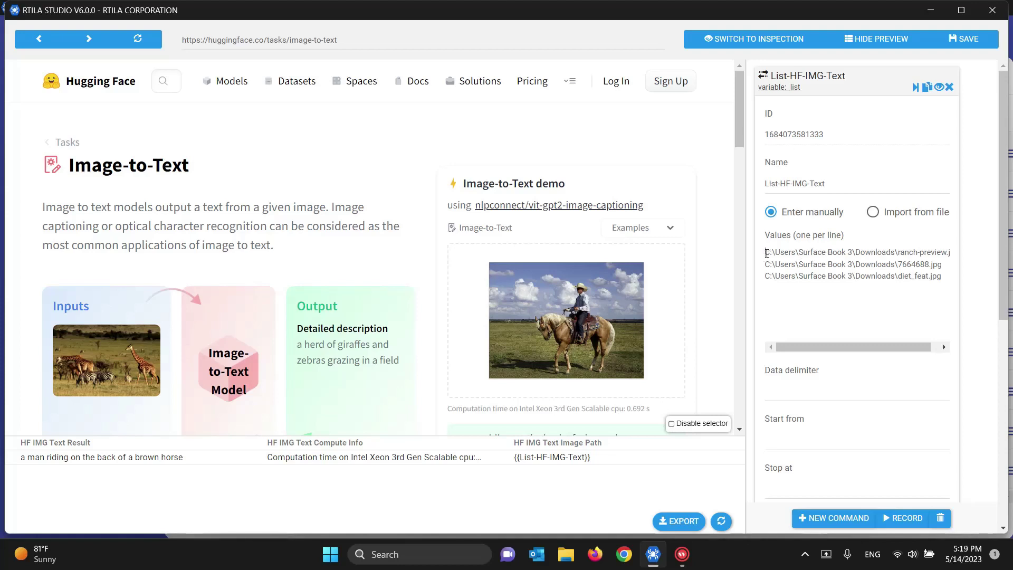
drag(766, 253, 895, 252)
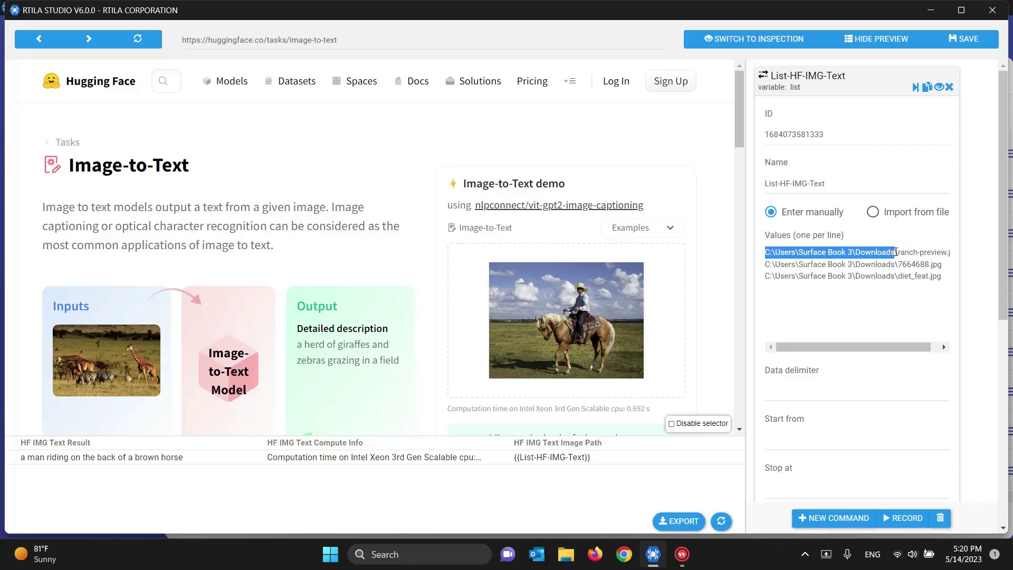
drag(897, 253, 952, 255)
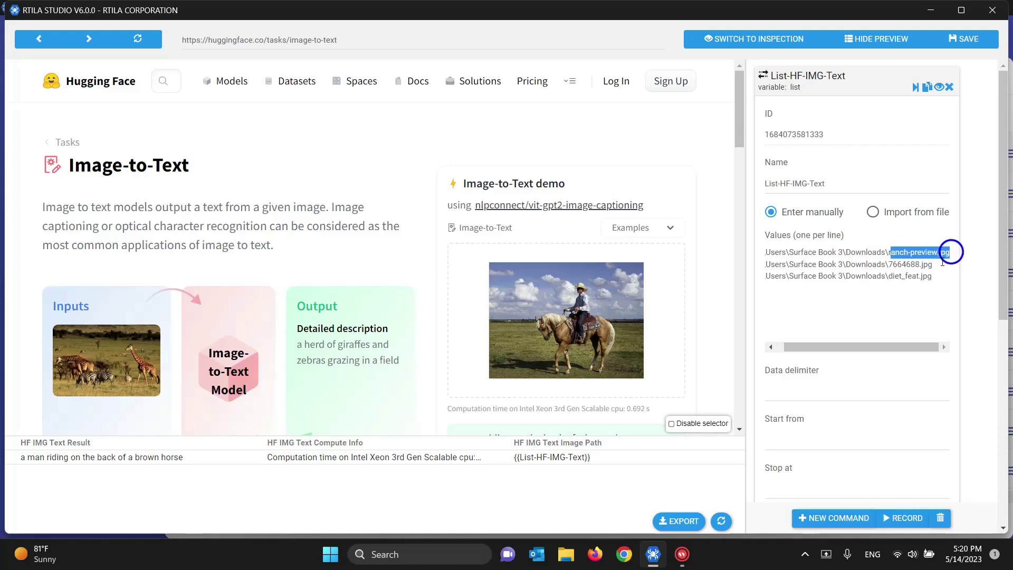
drag(889, 349, 878, 349)
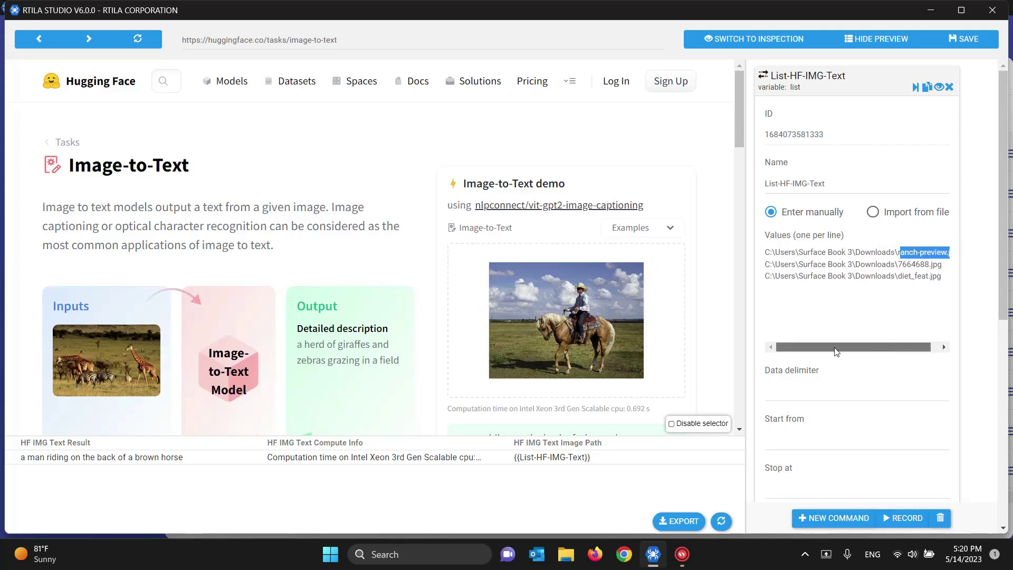
click(828, 279)
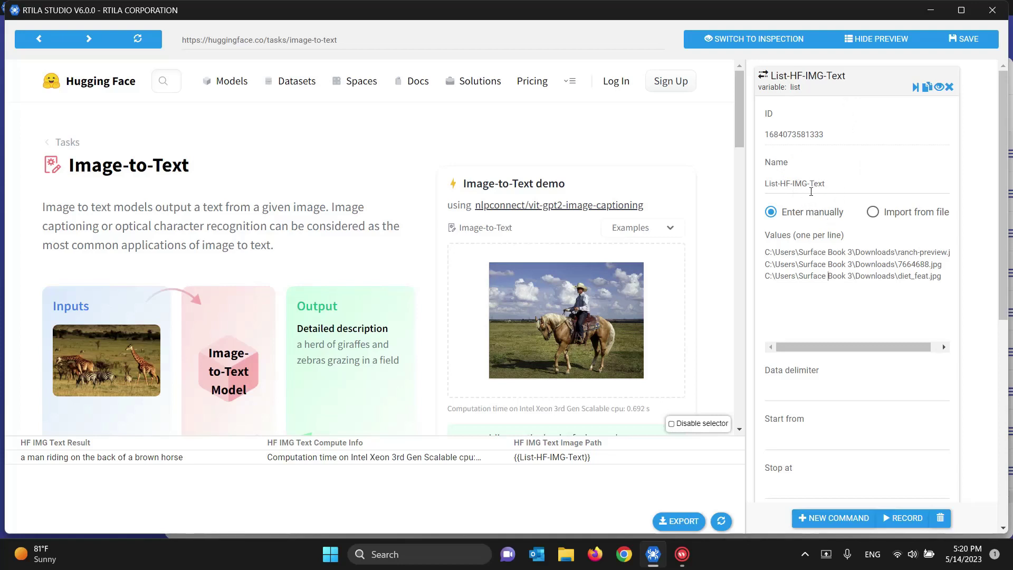
click(801, 93)
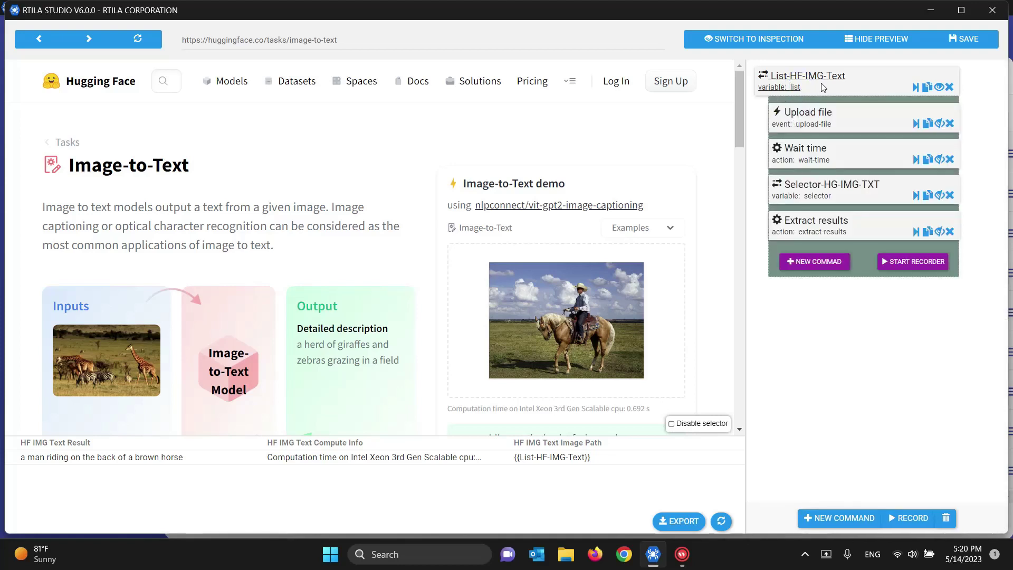
click(821, 119)
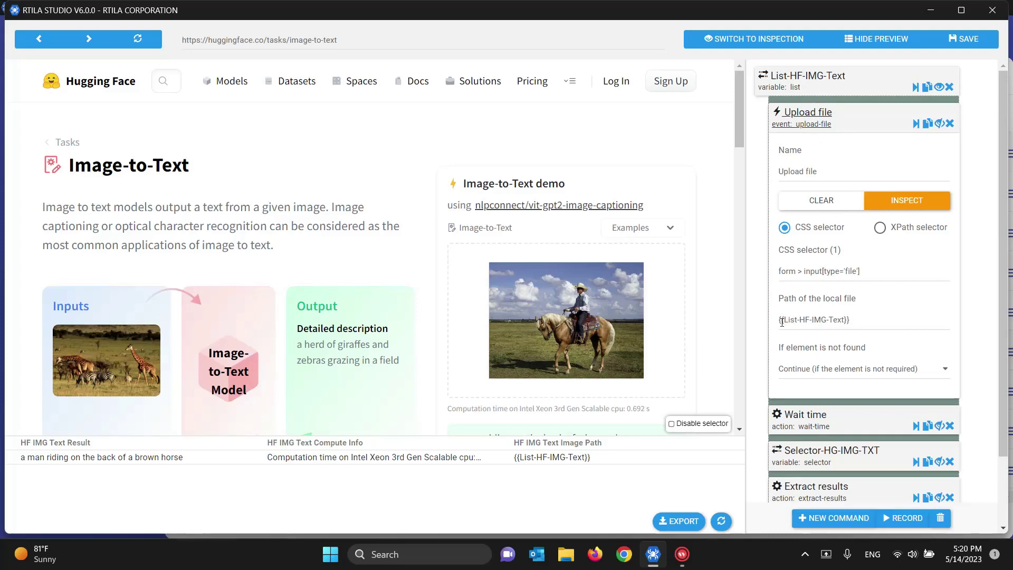
drag(784, 321, 846, 319)
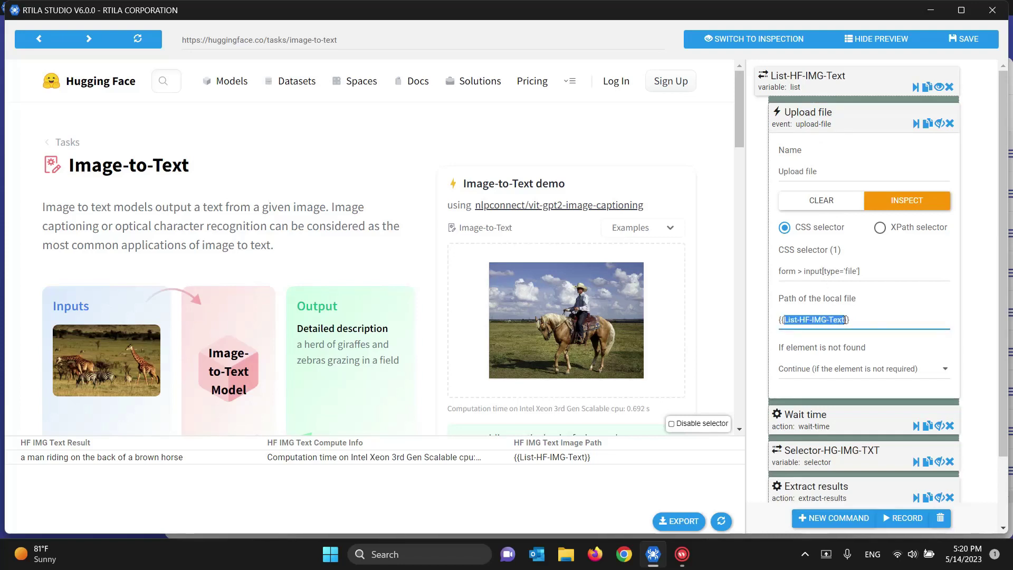
click(848, 320)
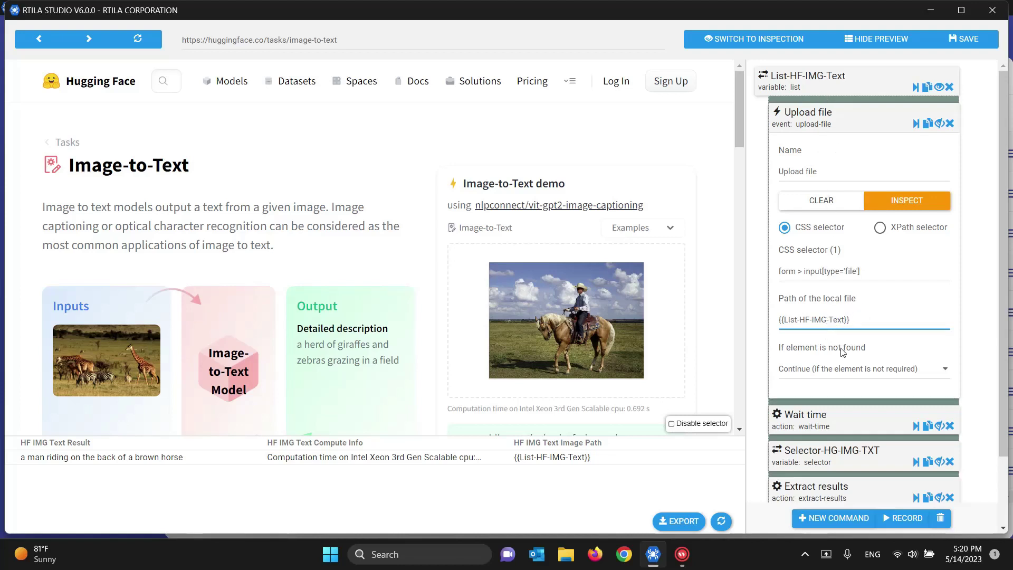
click(819, 122)
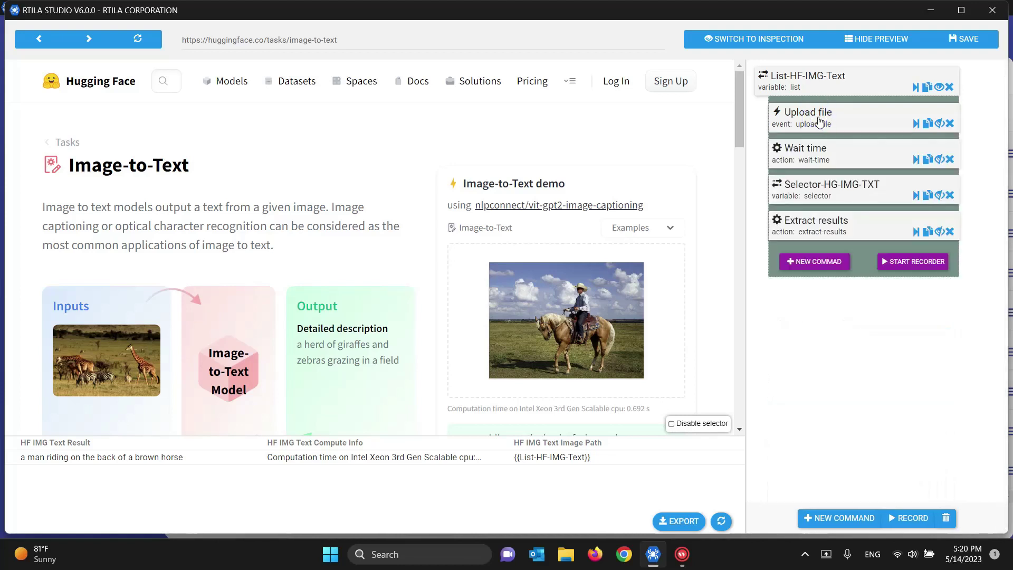
click(819, 156)
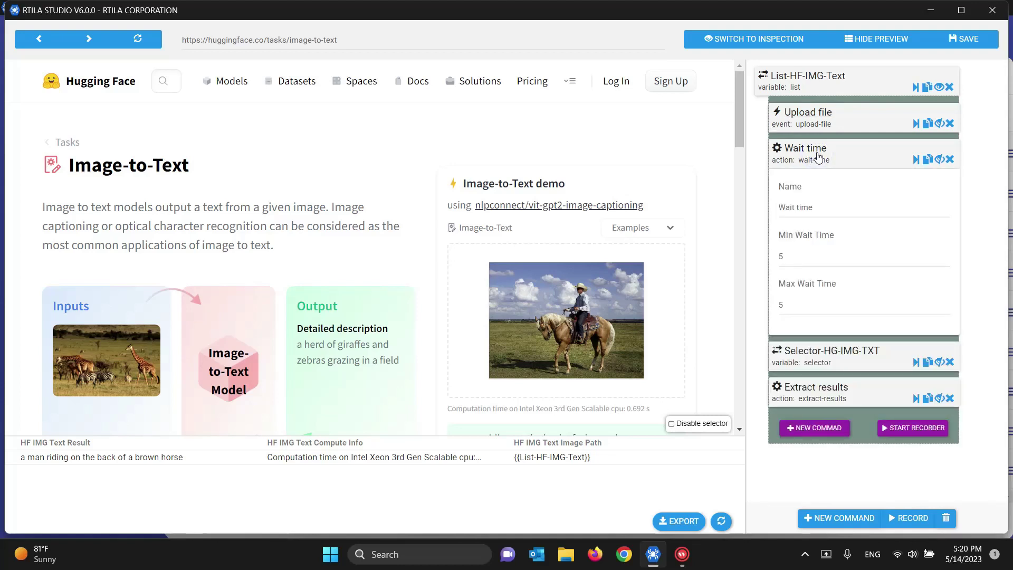
click(819, 157)
click(817, 198)
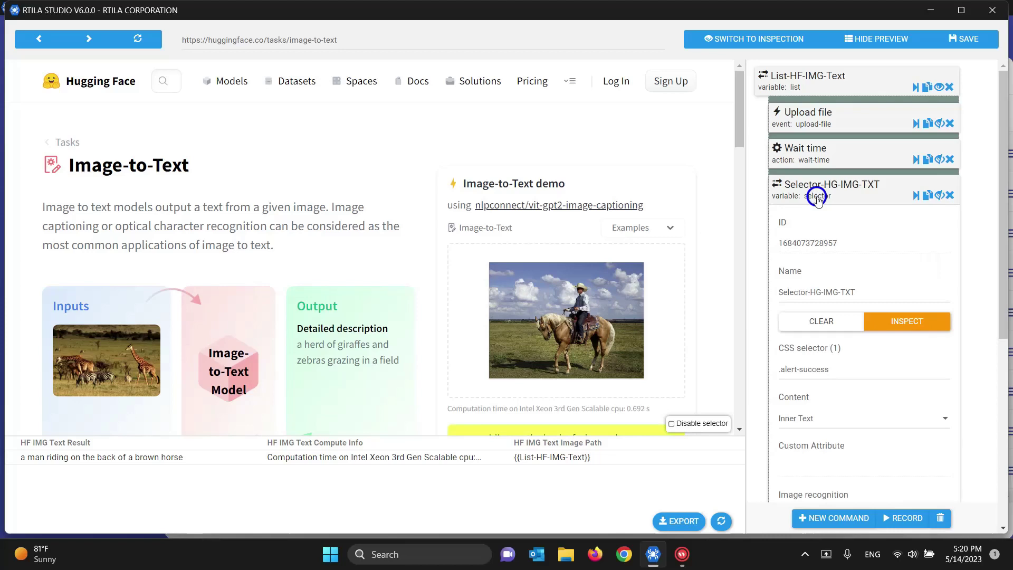
scroll(531, 323, down, 2)
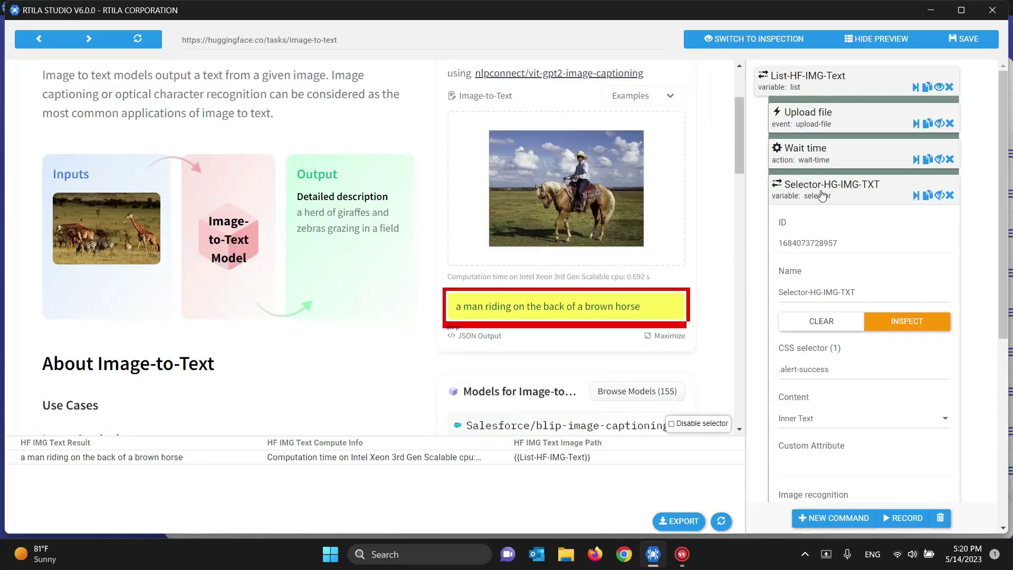
click(857, 185)
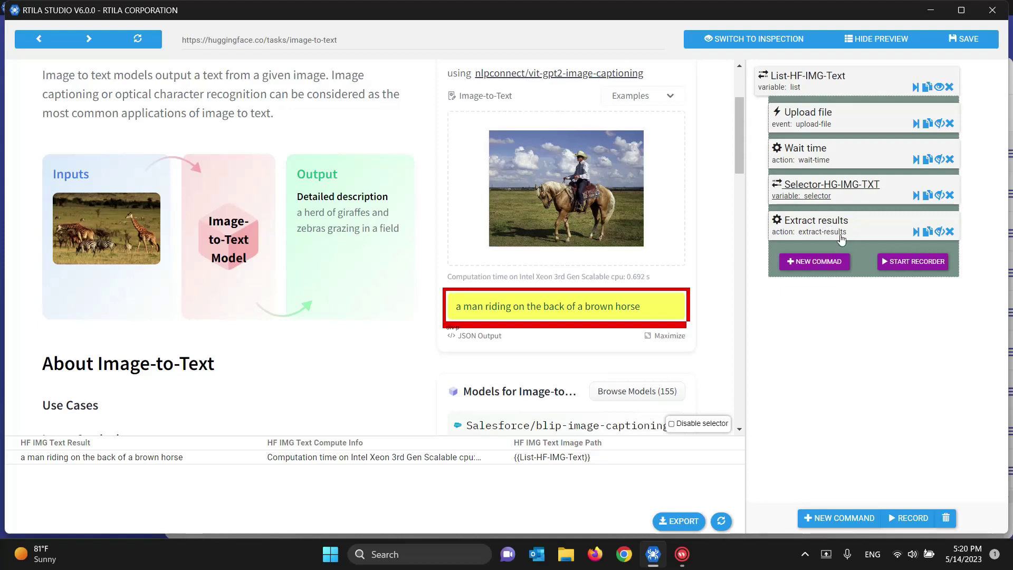
Review the caption, compute-info and image-path properties, confirming the path defaults to {{List-HF-IMG-Text}}
click(775, 41)
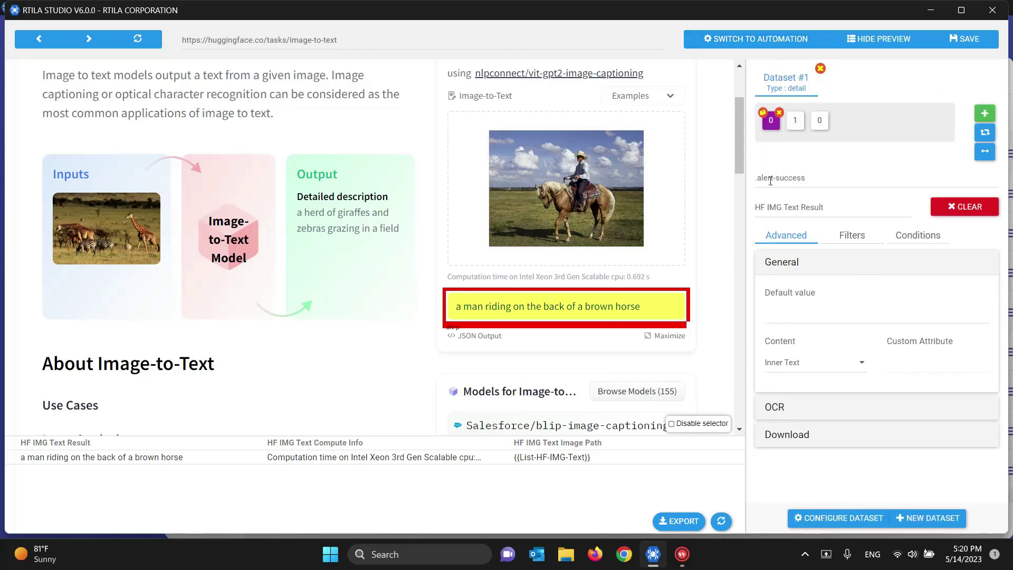
click(771, 121)
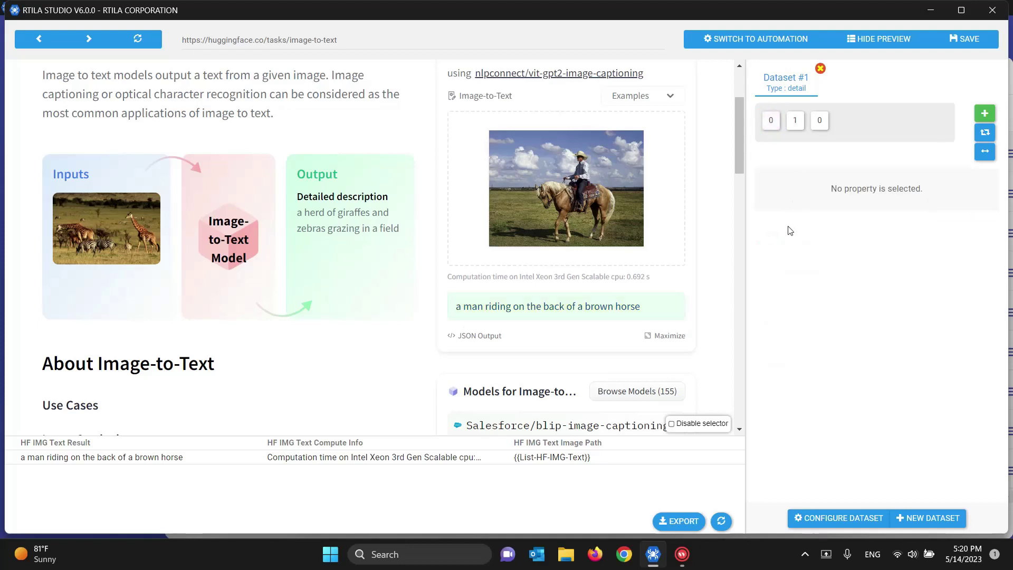
click(771, 121)
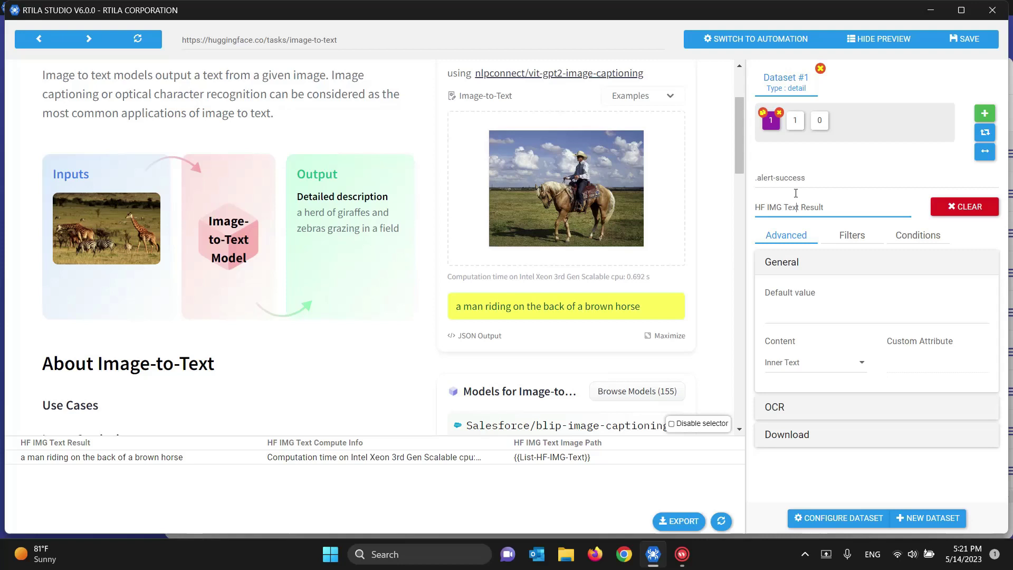
click(794, 121)
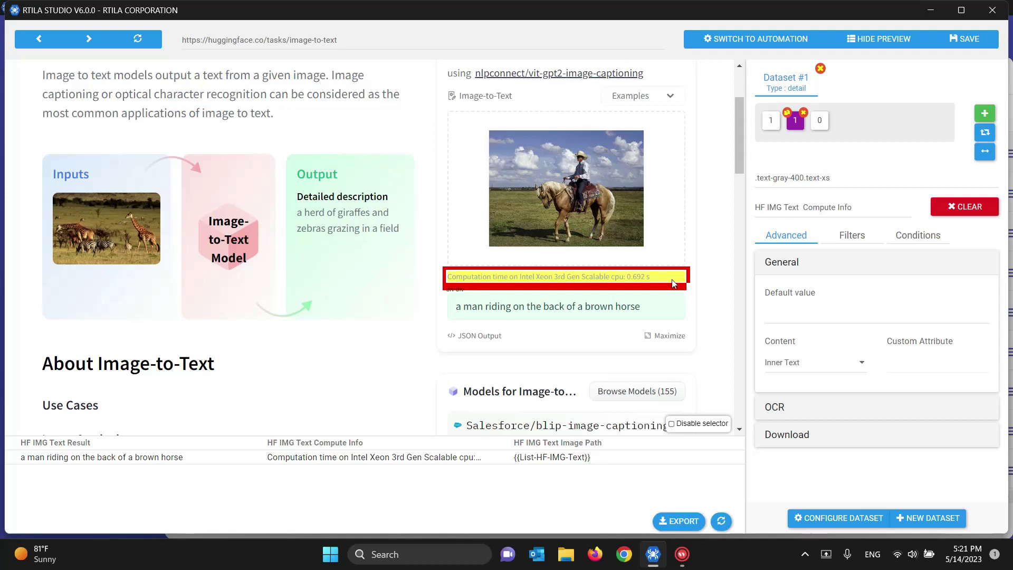
click(819, 126)
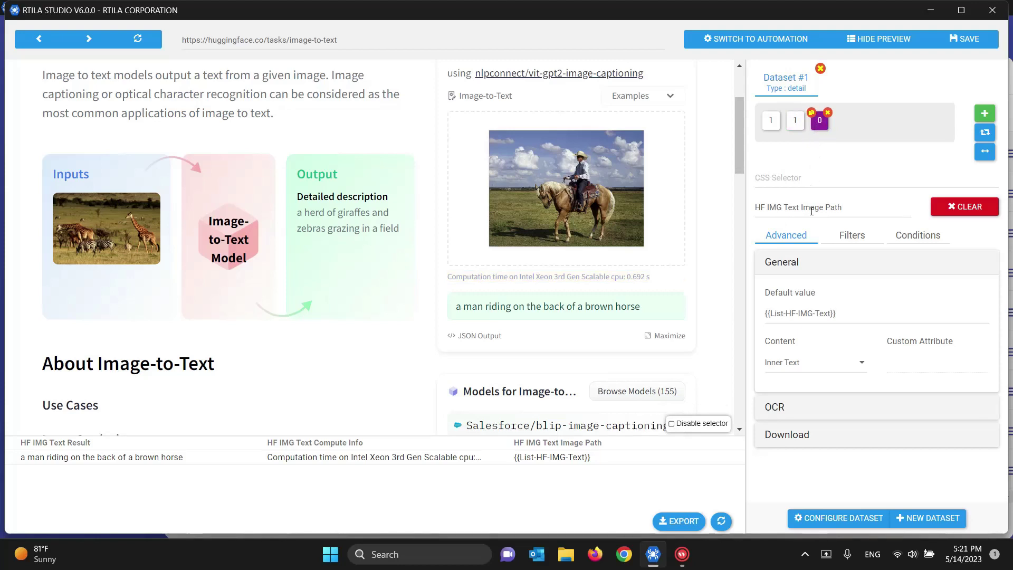
click(768, 313)
click(815, 313)
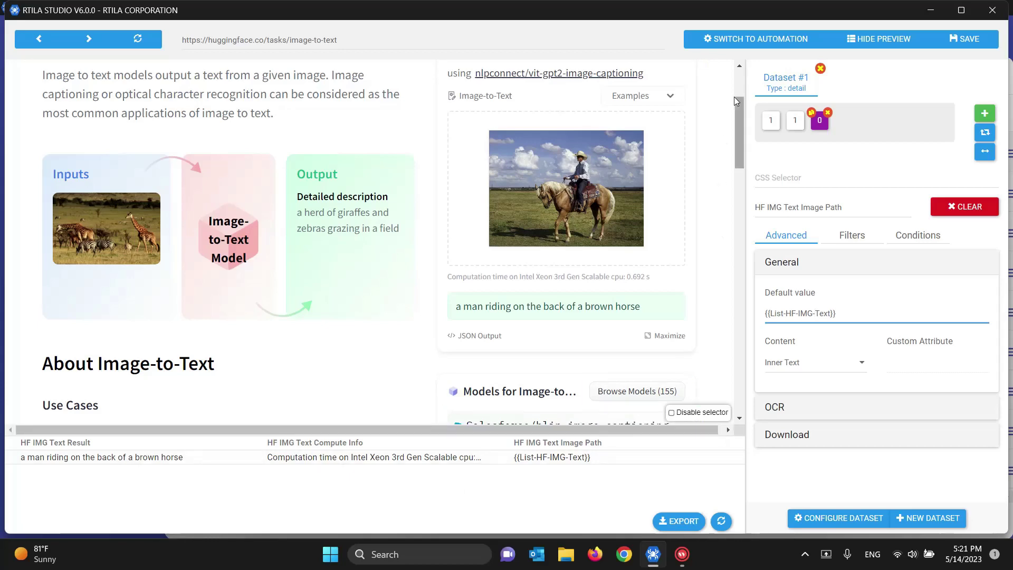
Save the image-to-text automation project
click(958, 48)
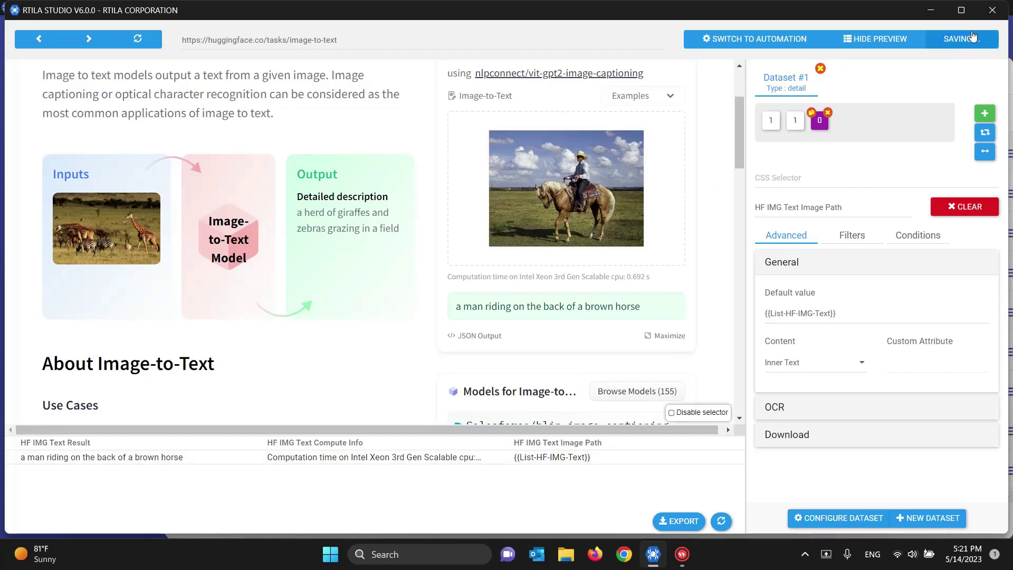
Run the image-to-text project locally and dismiss Chrome's Restore pages prompt
click(991, 14)
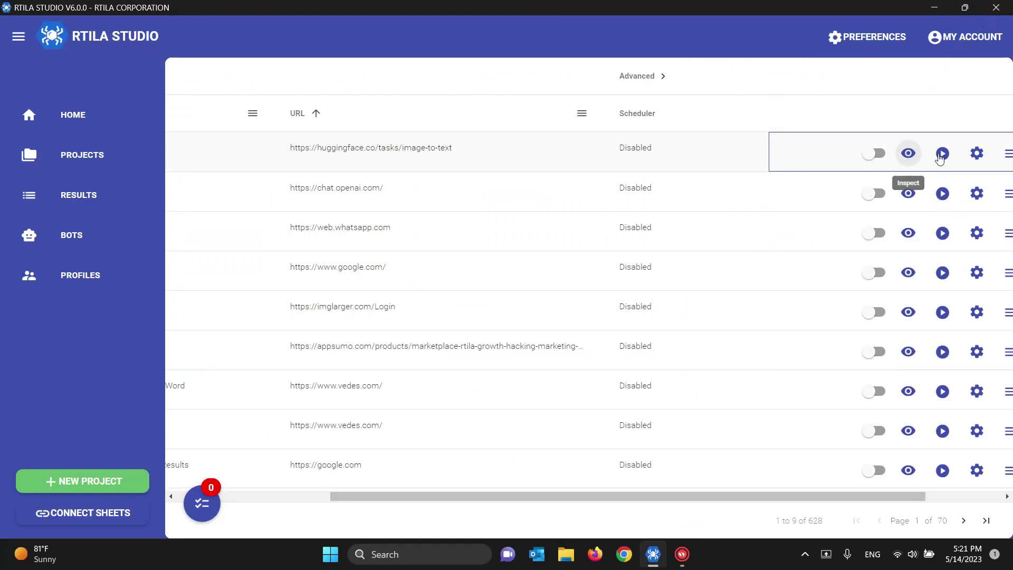
click(942, 153)
click(895, 158)
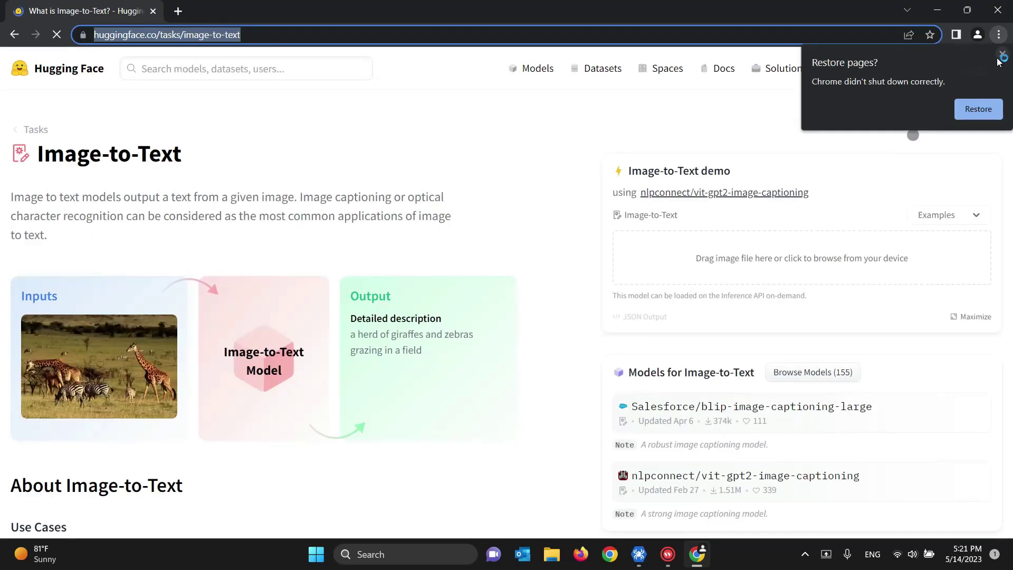
click(998, 55)
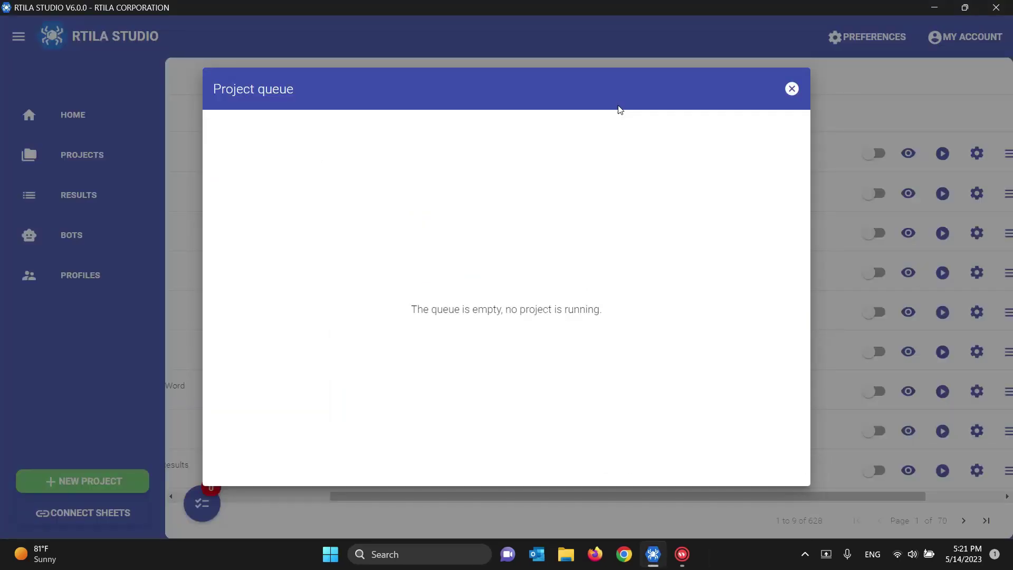
Close the project queue and preview the latest image-to-text run's results
click(792, 89)
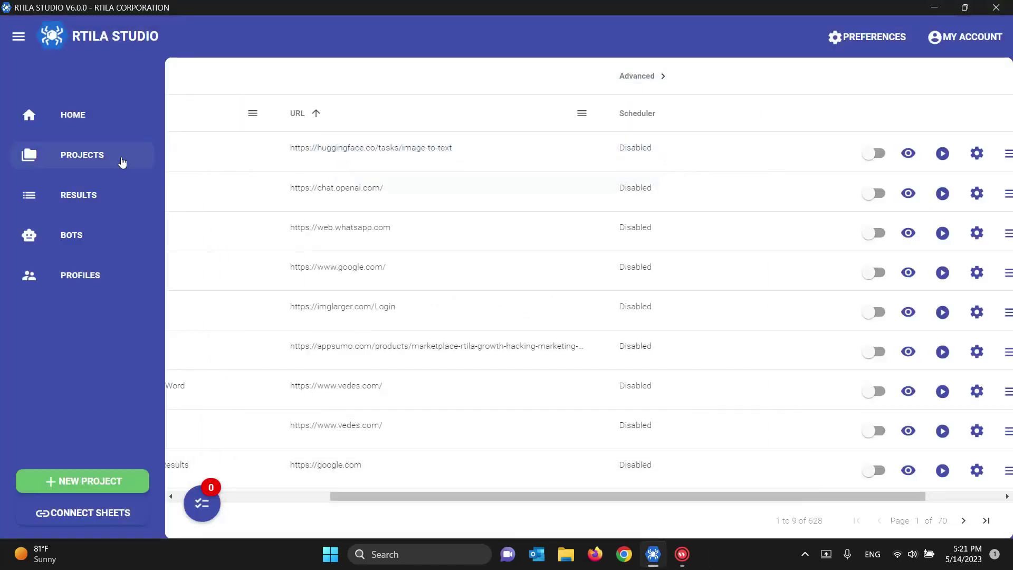
click(79, 195)
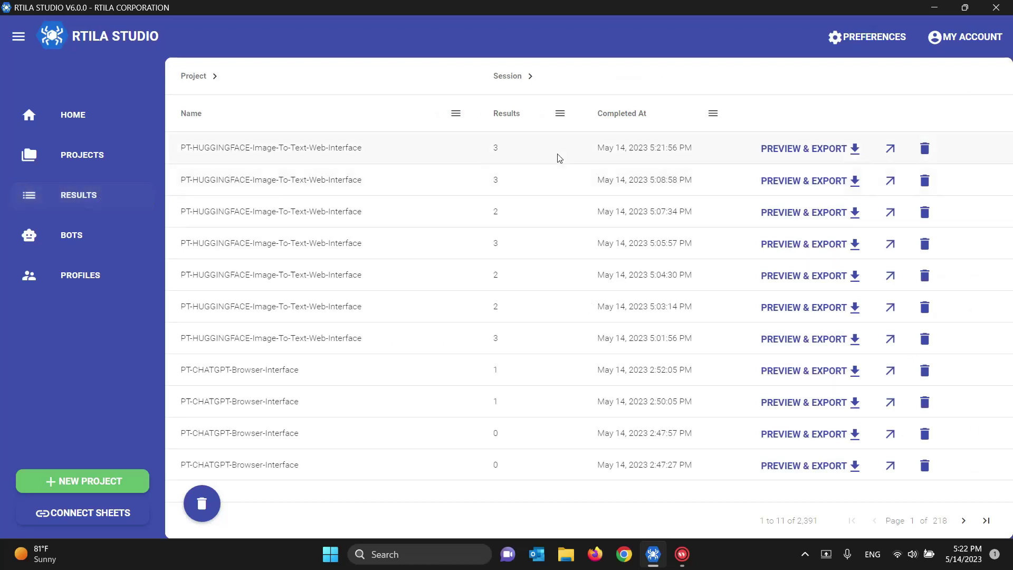
click(783, 148)
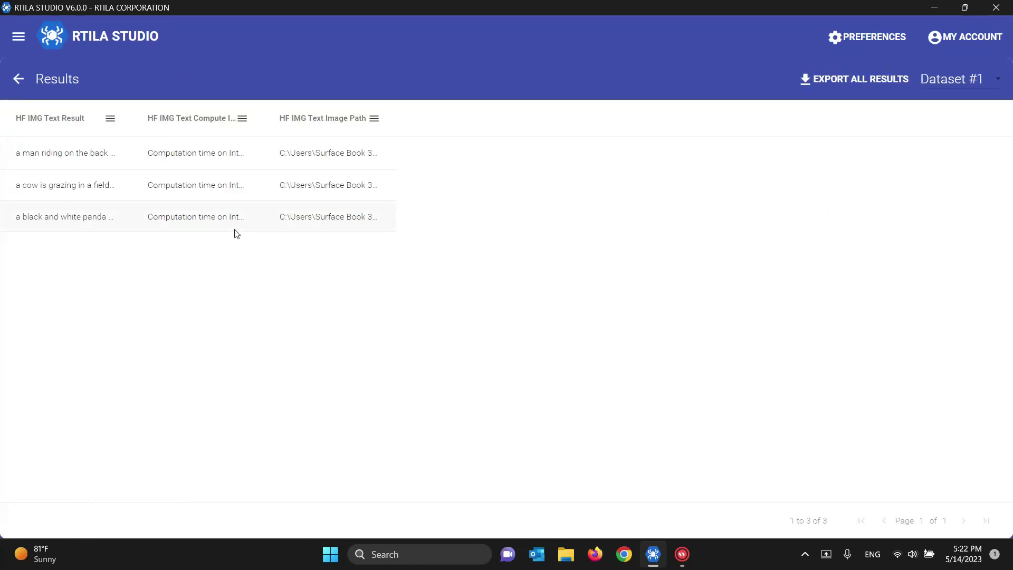
Widen the result, compute-info and image-path columns to show full captions, times and paths
drag(131, 118, 240, 110)
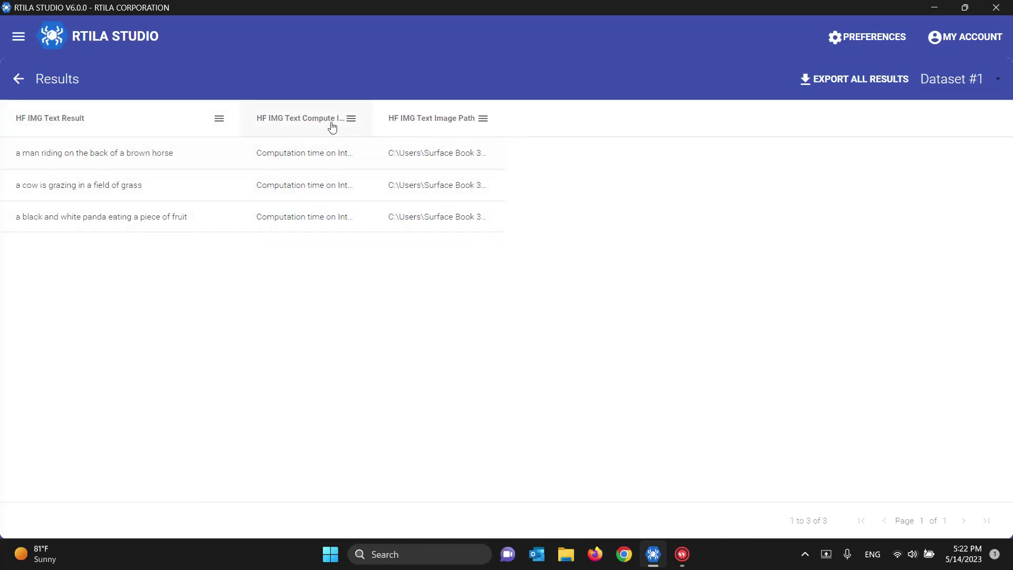
drag(368, 109, 536, 109)
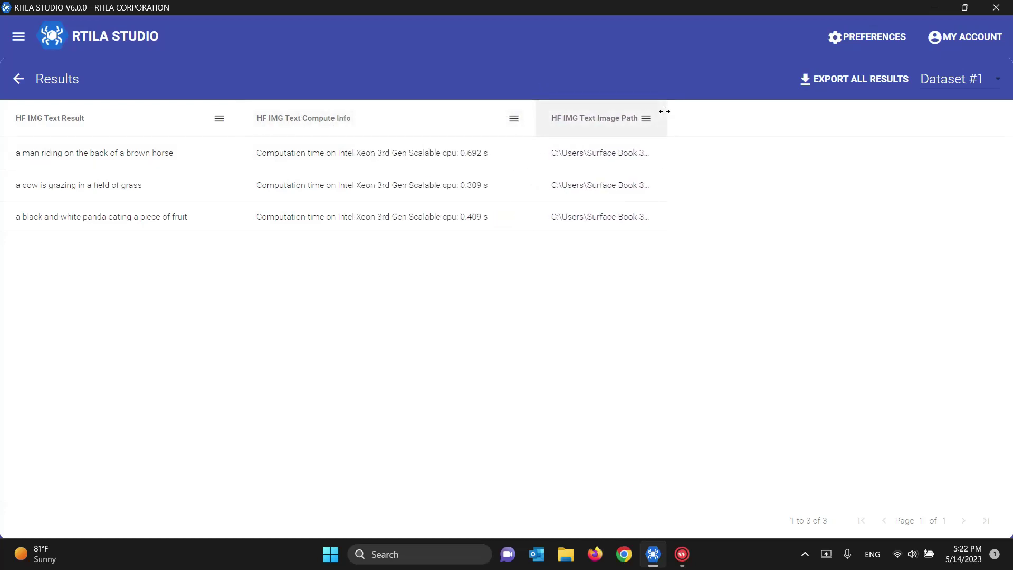
drag(663, 110, 804, 114)
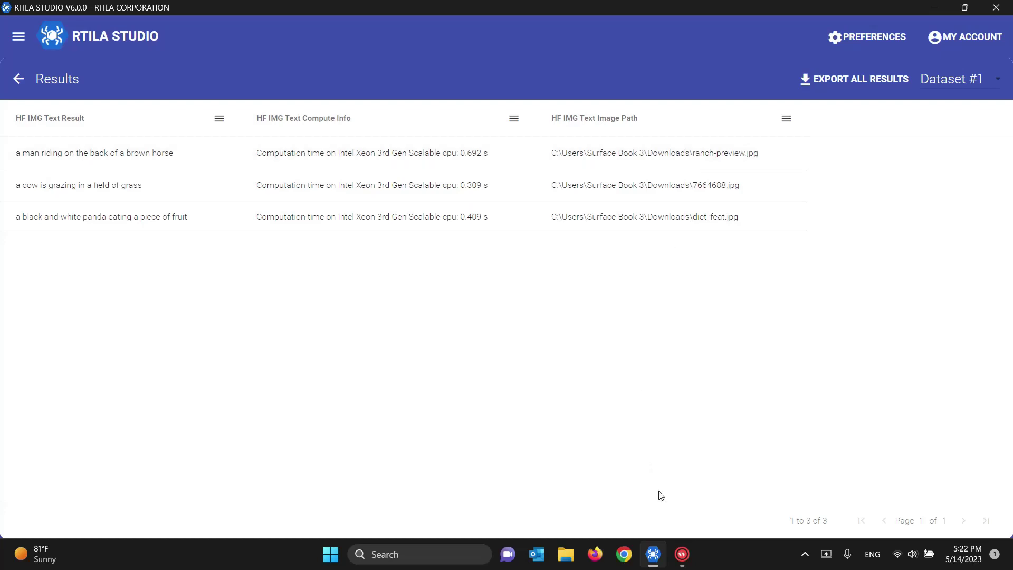
Return to the result sessions list, then go to the Projects list
click(18, 79)
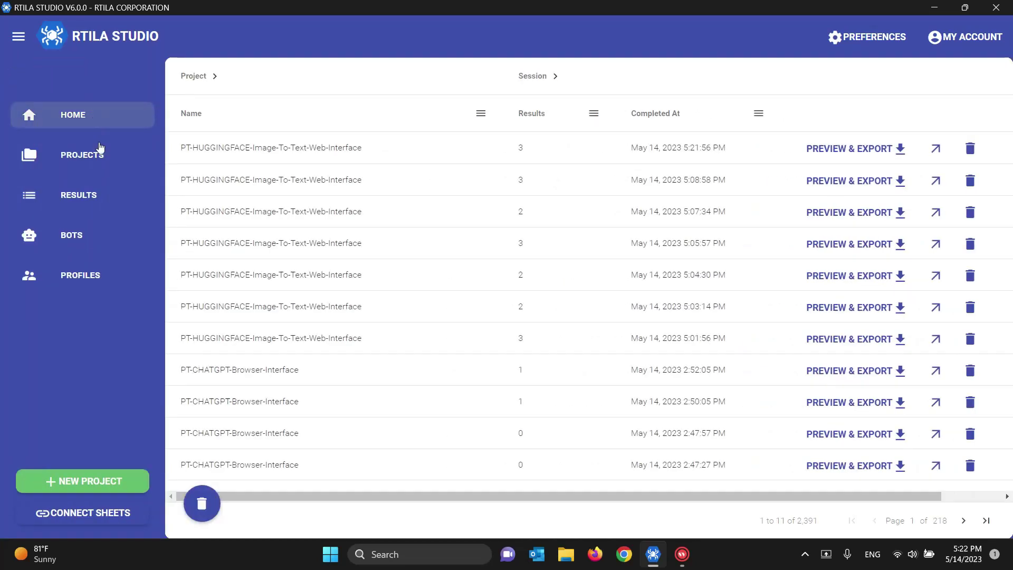
click(99, 155)
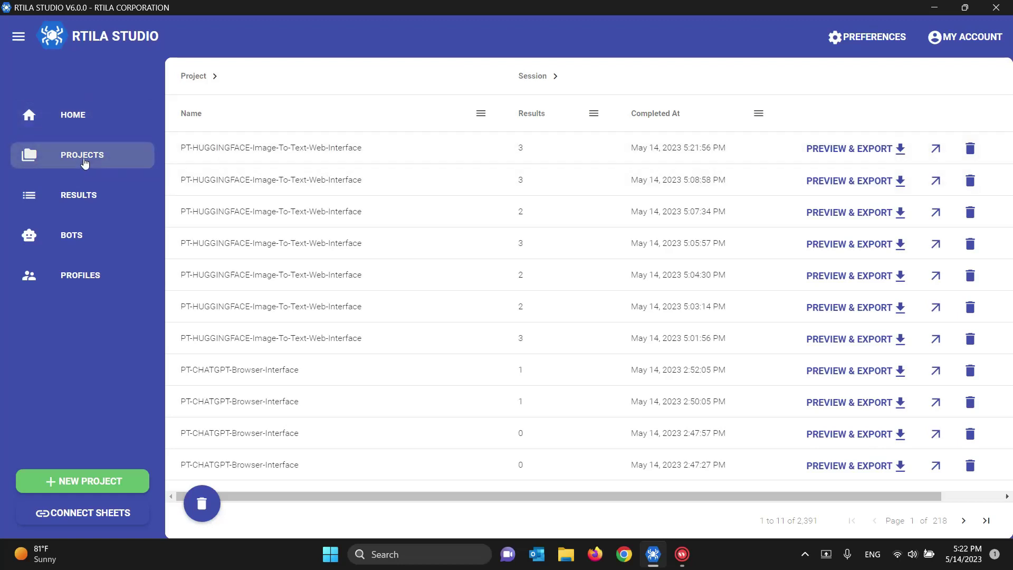